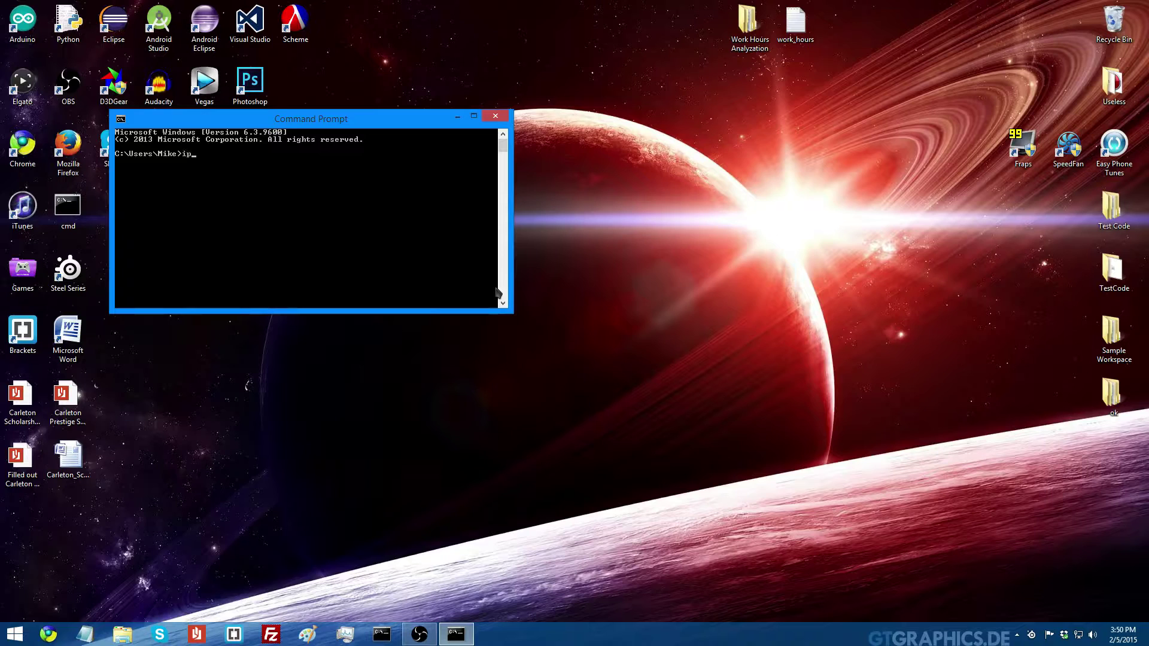
Run ipconfig to reveal IPv4 address 192.168.0.123 and default gateway 192.168.0.1
key("Return")
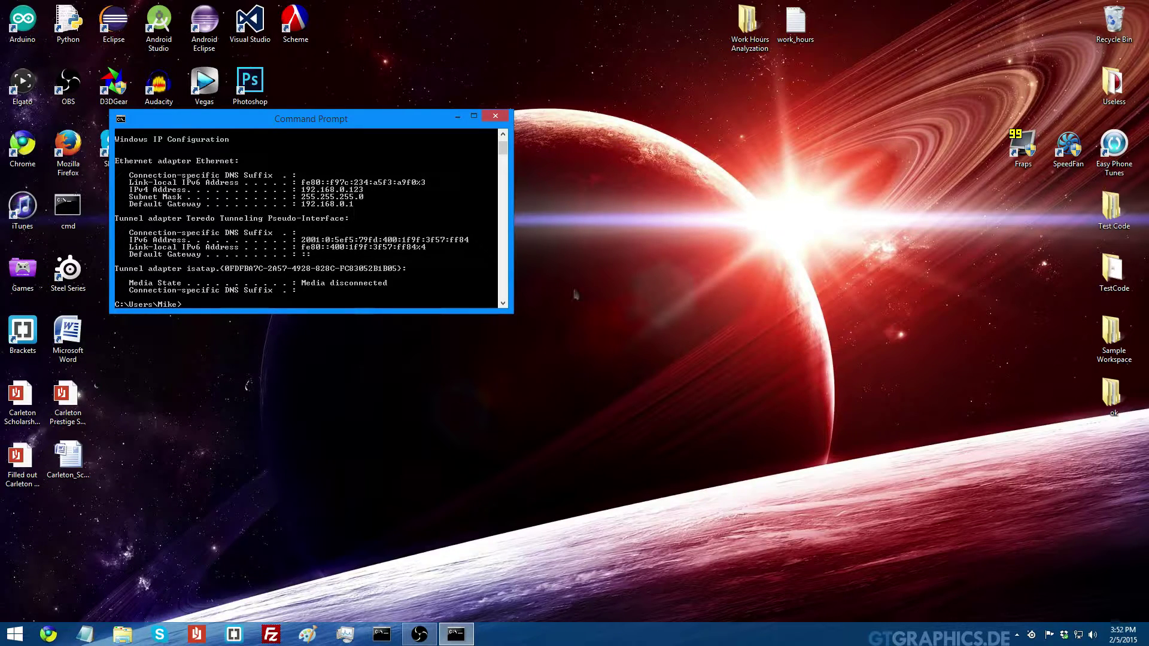
left_click(40, 629)
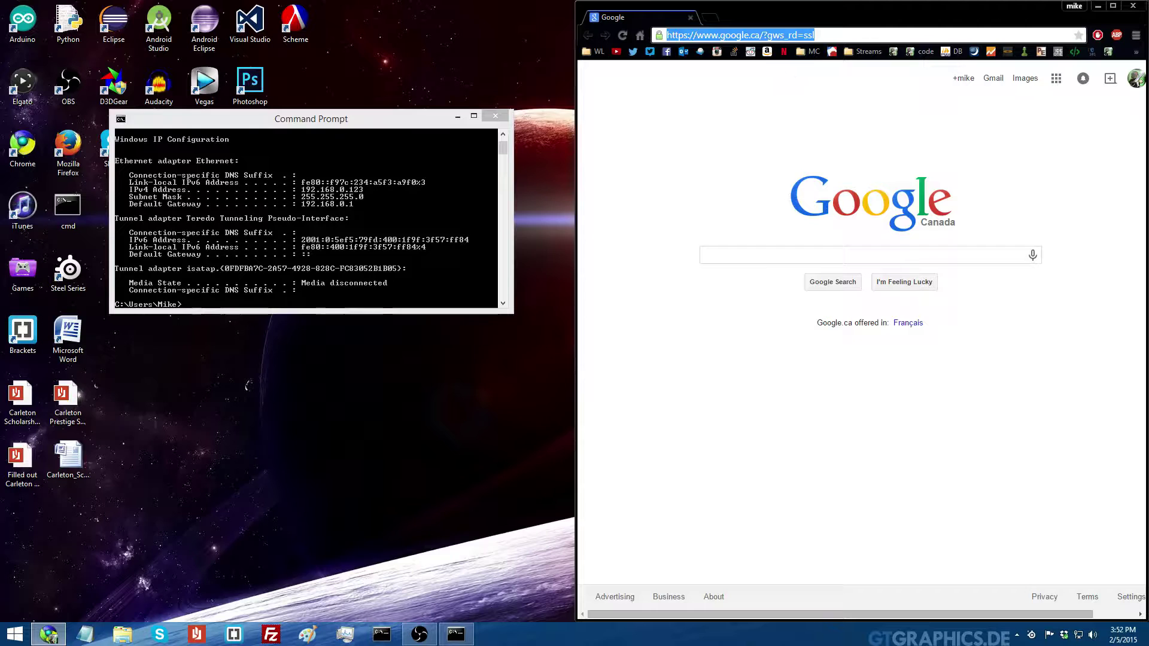
Enter the gateway address 192.168.0.1 in Chrome's address bar to reach the router
type("192.168.0.1")
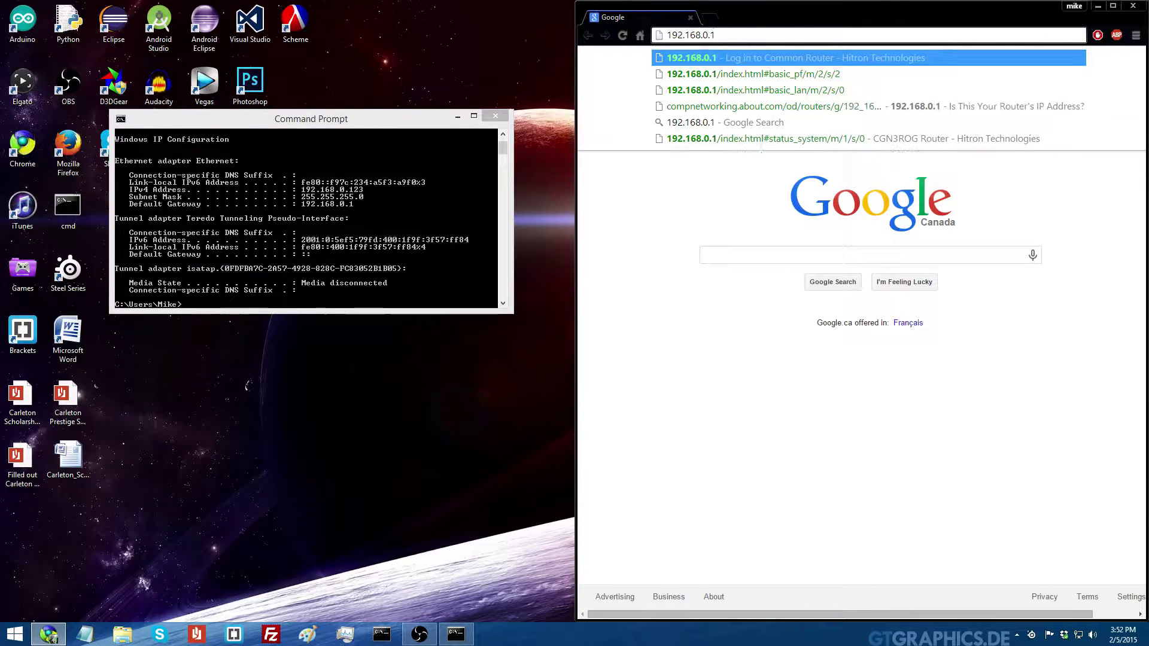
key("Return")
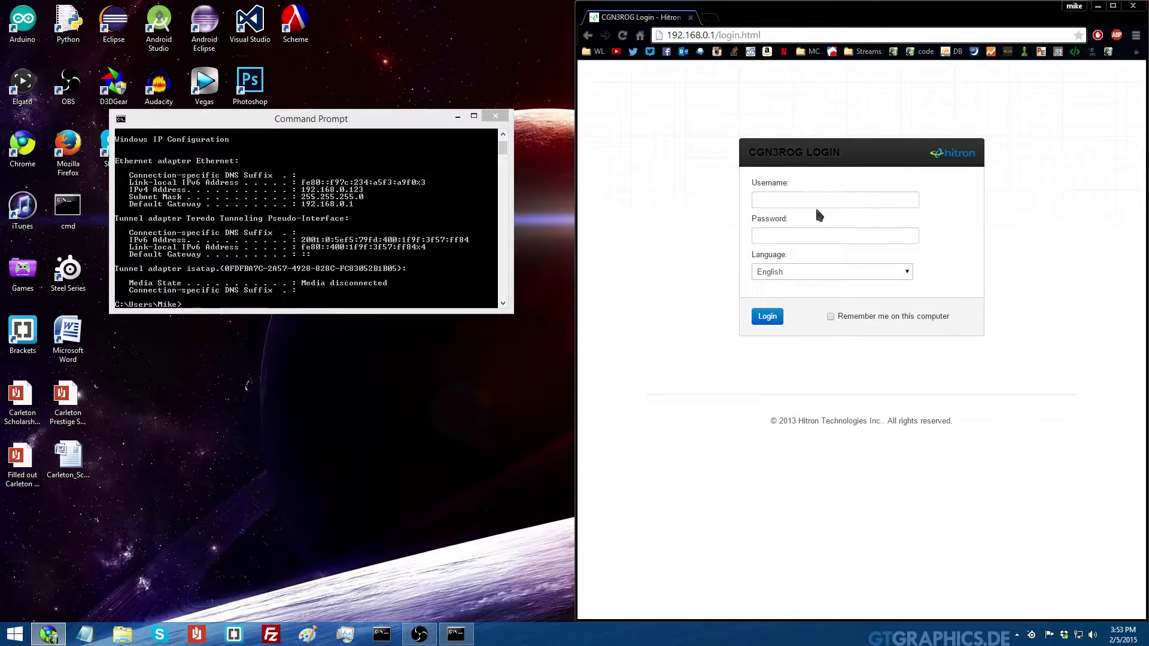
Sign in to the Hitron router with the admin username and password
left_click(797, 236)
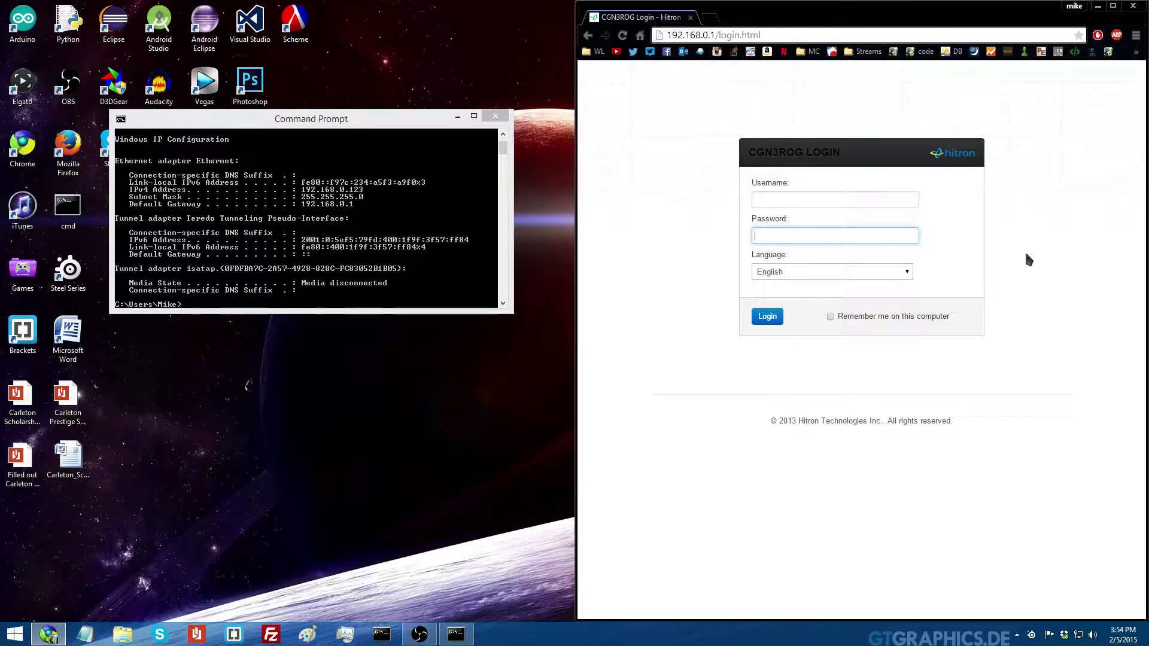
key("shift+Tab")
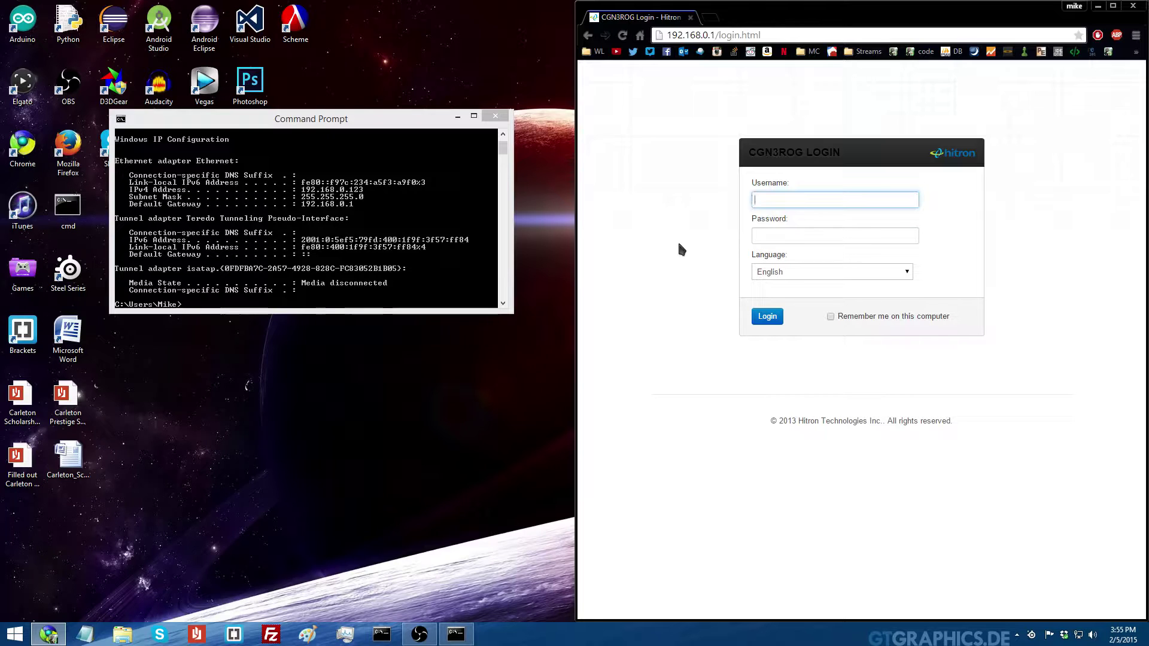
type("cusadmin")
key("Tab")
type("password")
key("Return")
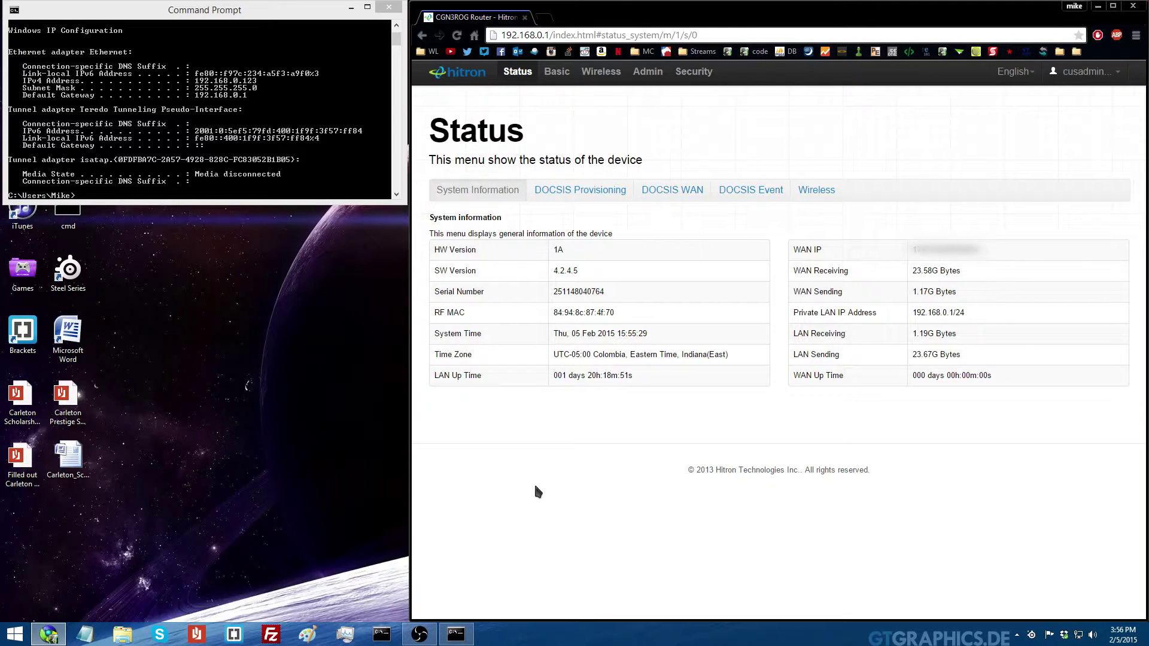
Go to Basic > Port Forwarding and open a new Add Rule dialog
left_click(557, 71)
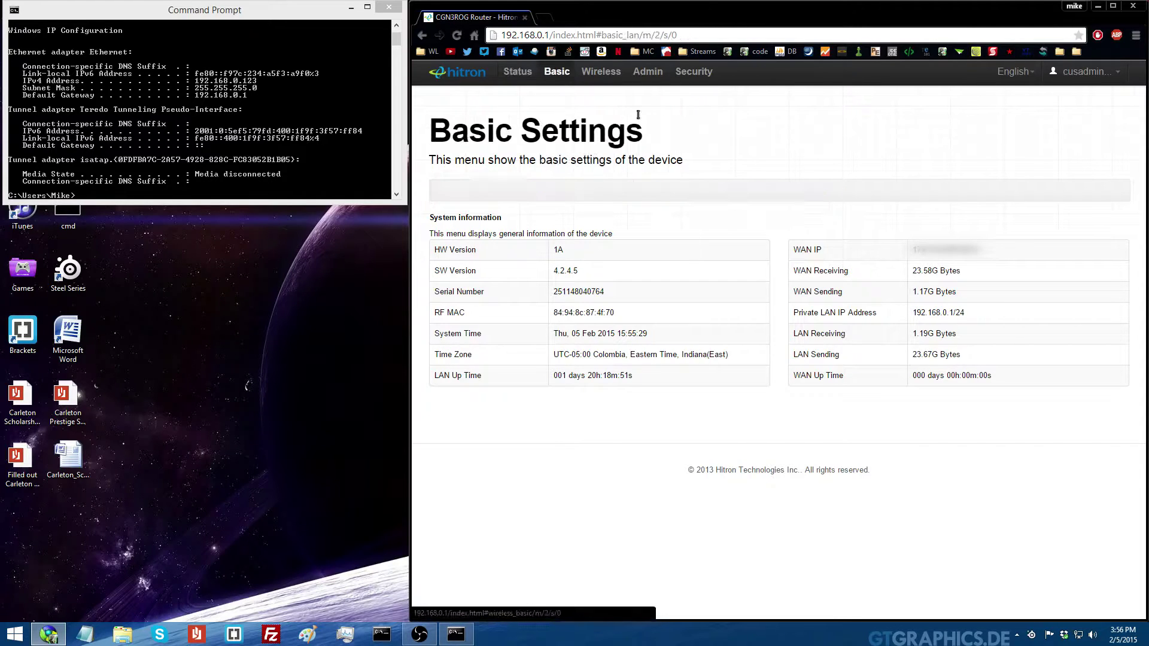
left_click(616, 193)
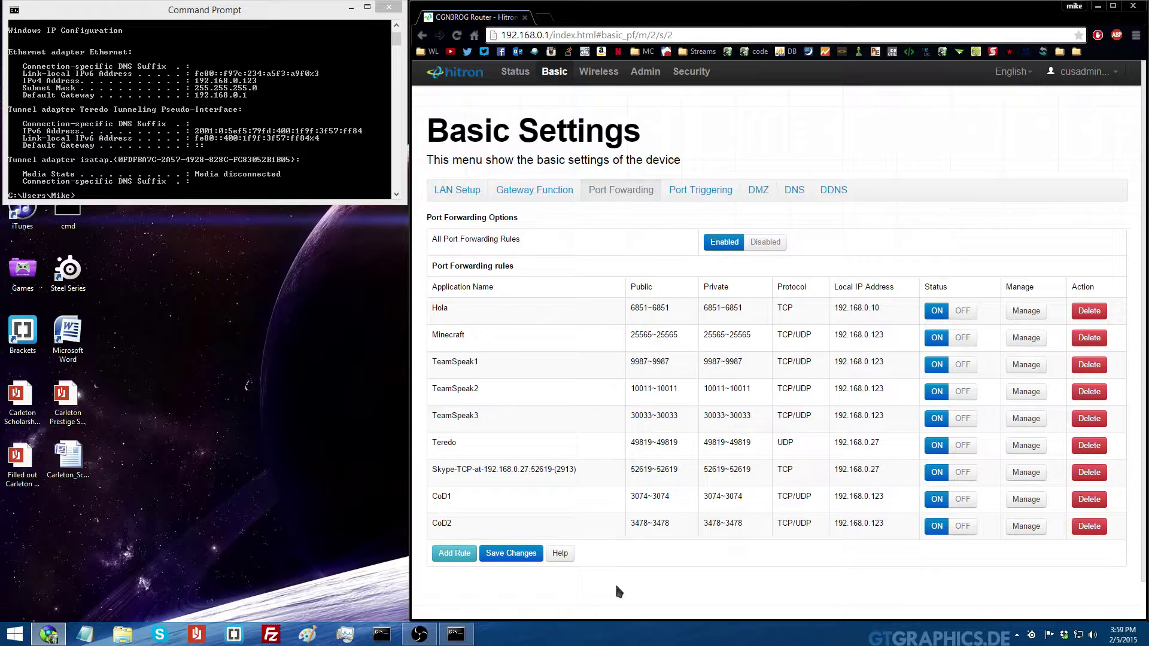
left_click(460, 556)
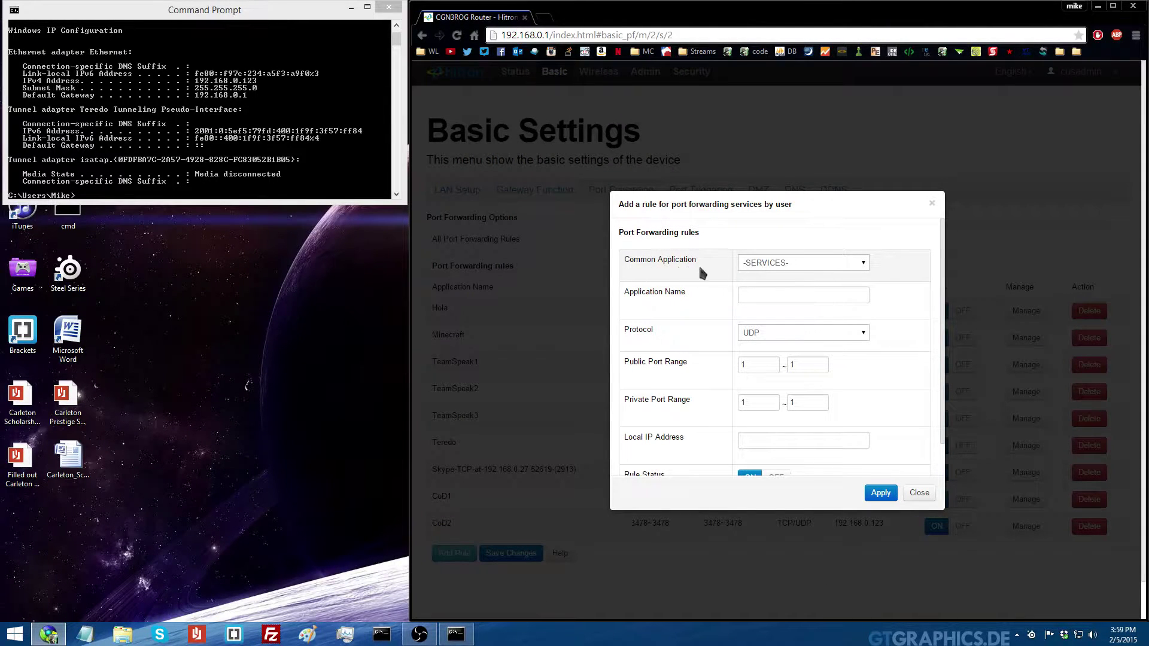
Name the rule TestPort and set its protocol to TCP/UDP
left_click(755, 295)
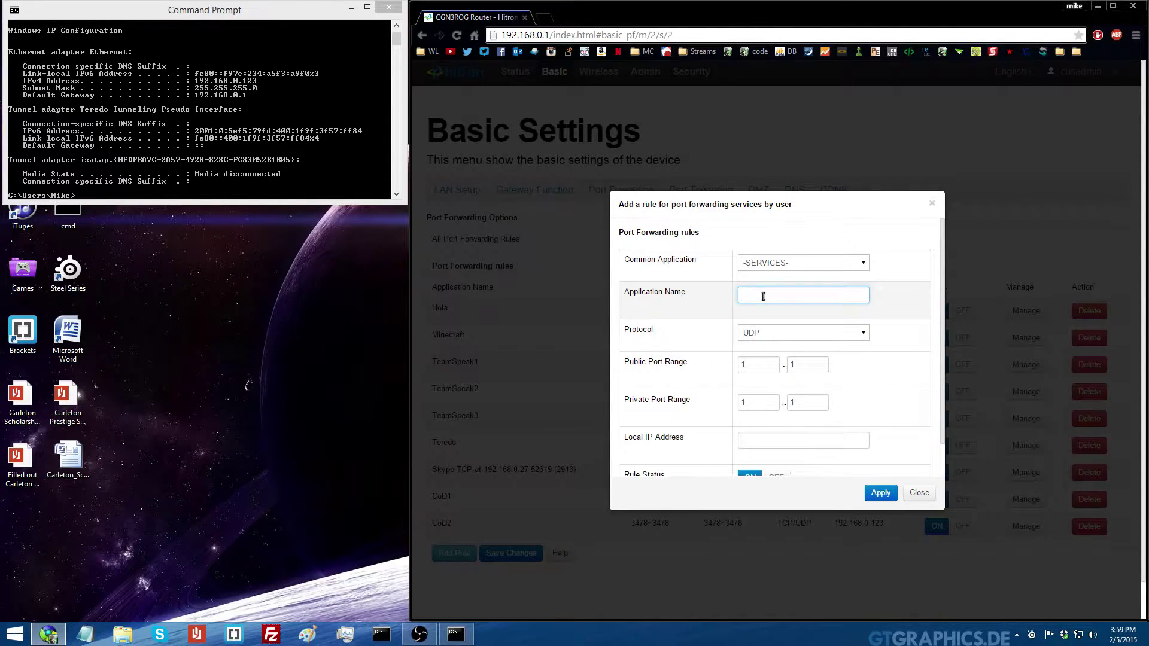
type("TestPort")
left_click(743, 328)
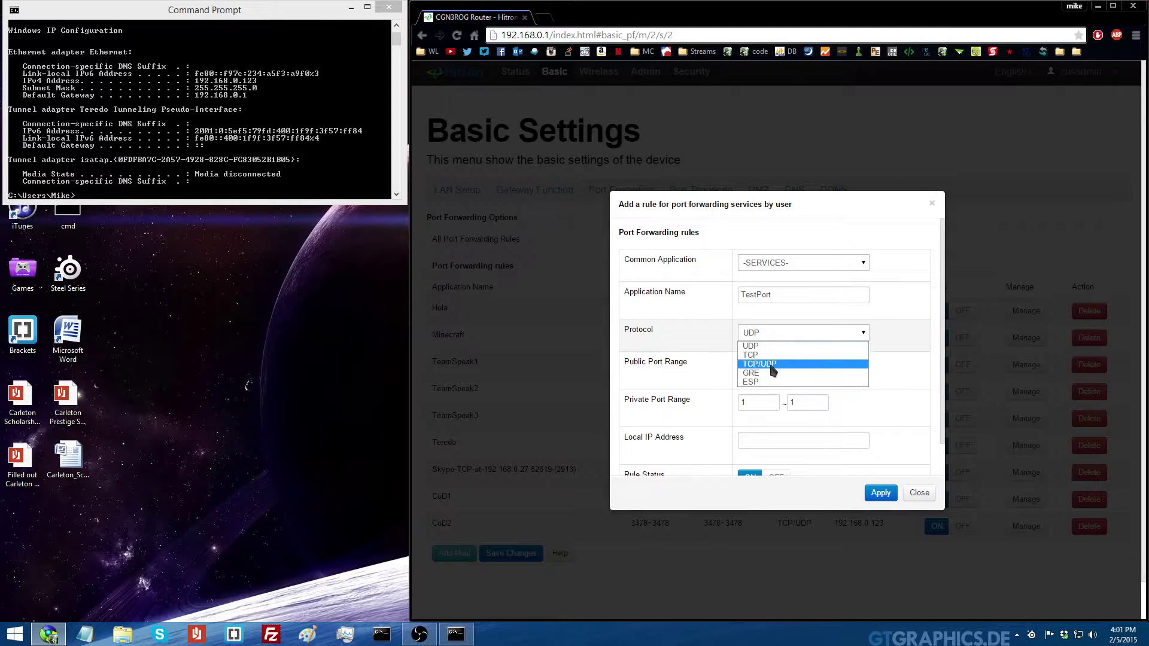
left_click(768, 365)
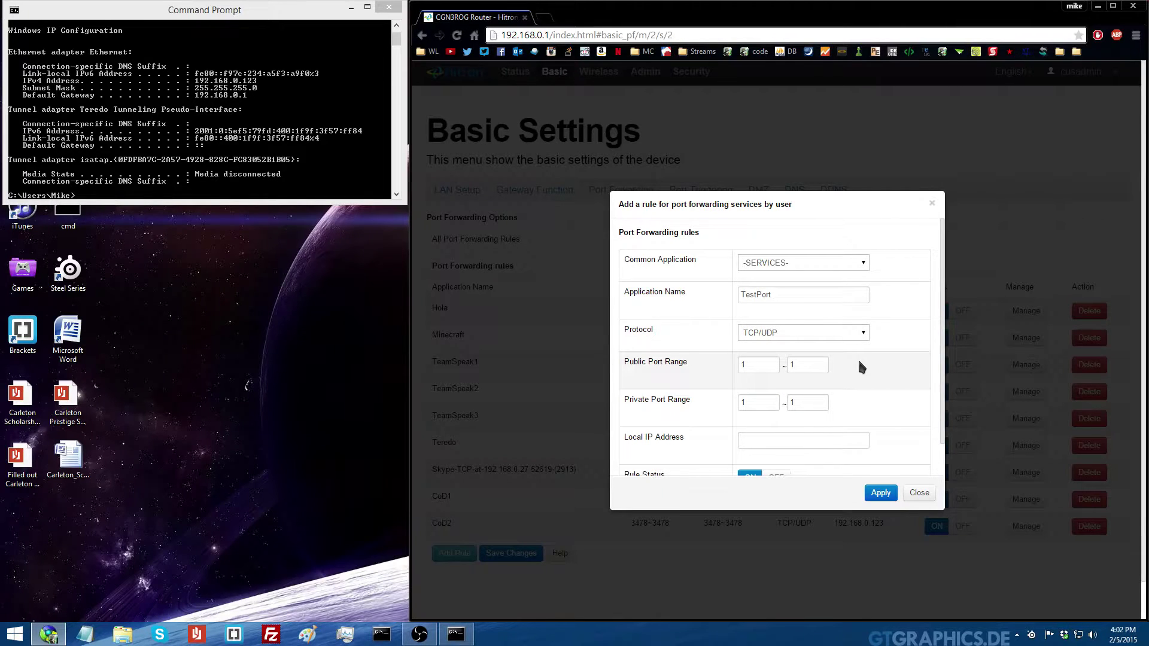
Enter 25565 as the public port range's start port
left_click(755, 365)
key("Tab")
left_click(764, 409)
key("Tab")
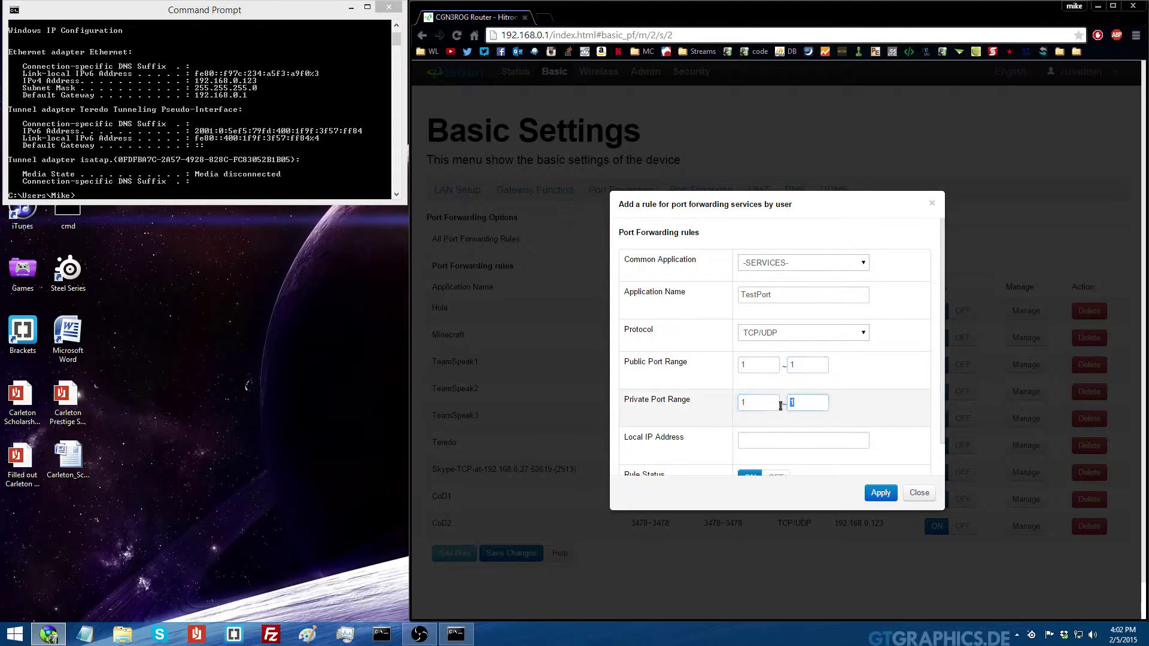
left_click(766, 366)
left_click_drag(767, 366, 729, 376)
type("25565")
Copy 25565 into the public end port and both private port range fields
double_click(770, 366)
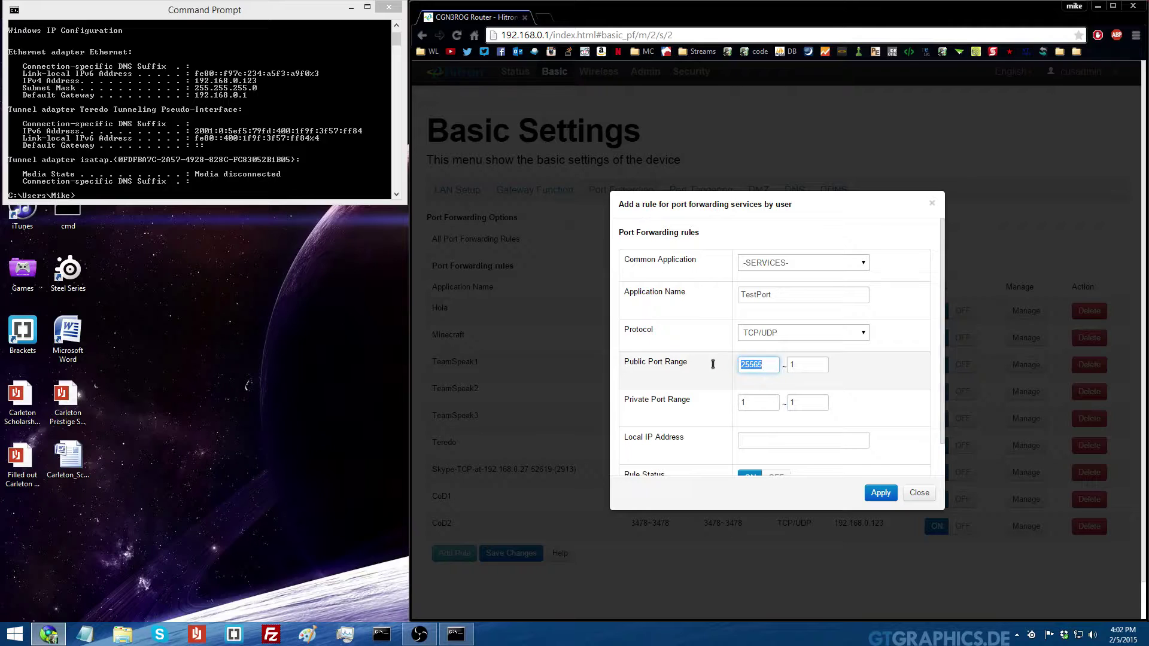
key("ctrl+c")
key("Tab")
key("ctrl+v")
key("Tab")
key("ctrl+v")
key("Tab")
key("ctrl+v")
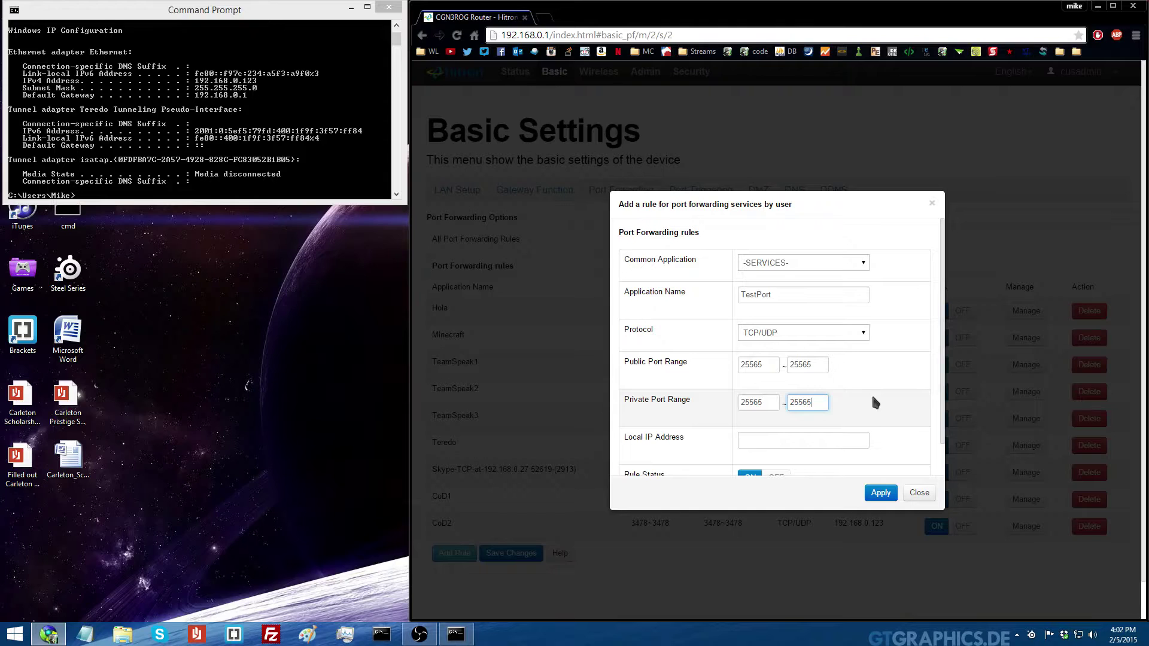
scroll(872, 398, "down", 2)
scroll(856, 405, "up", 1)
left_click(889, 425)
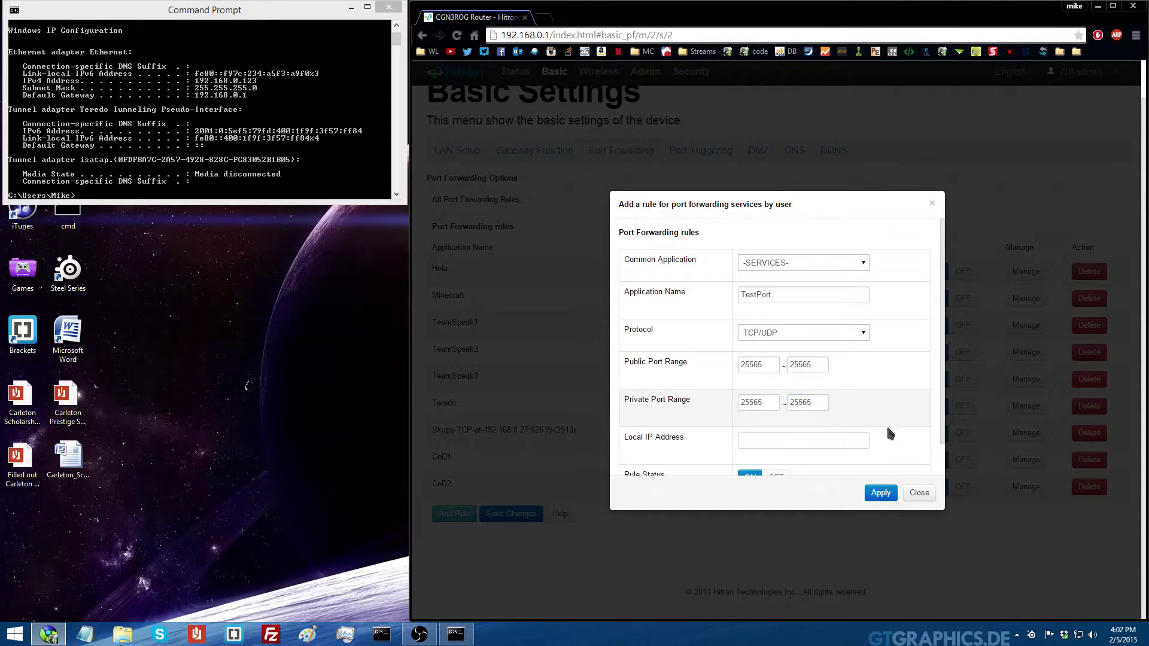
Enter 192.168.0.123 as the rule's local IP address, double-checking it in Command Prompt
key("Tab")
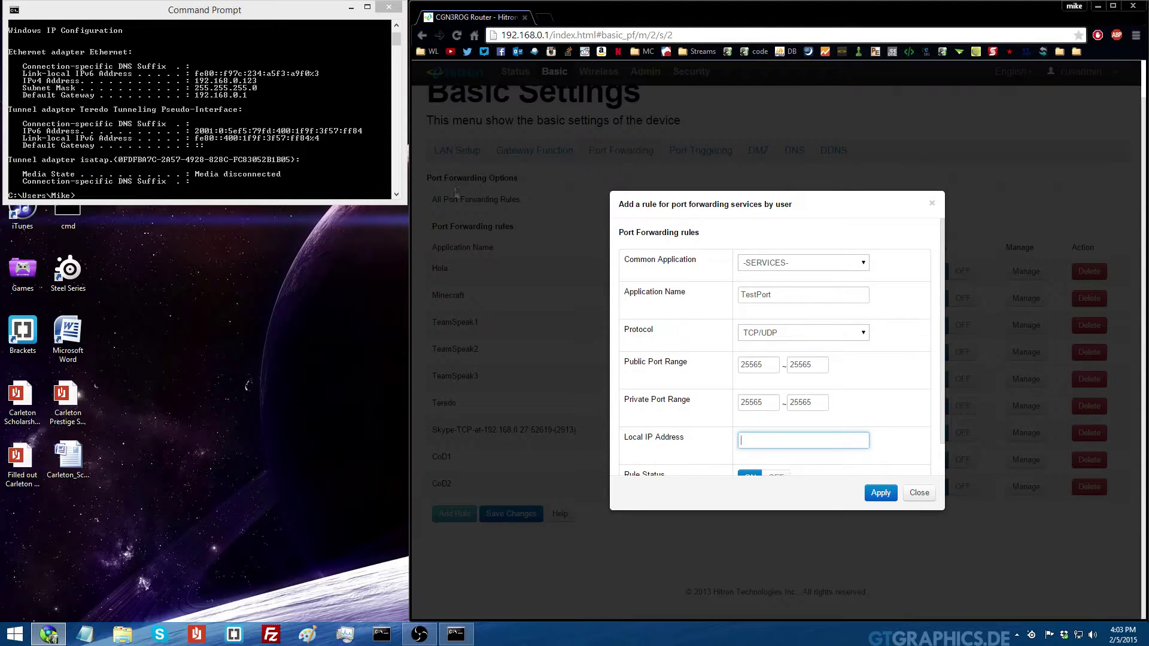
left_click(178, 86)
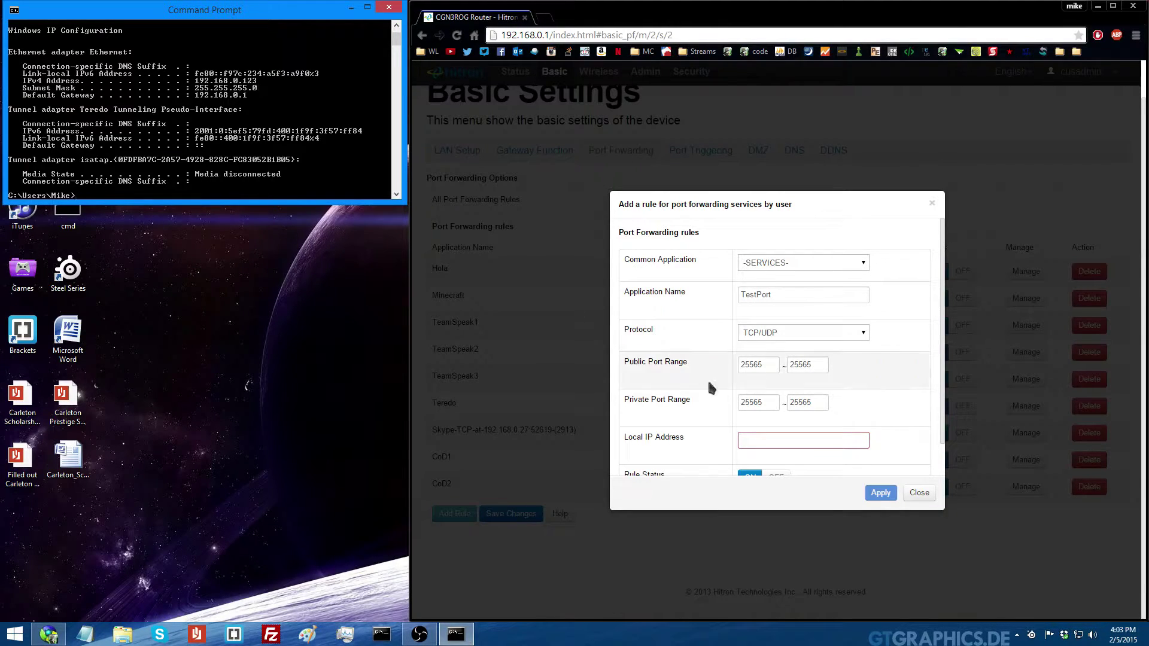
left_click(760, 439)
type("192.168.0.123")
left_click(856, 421)
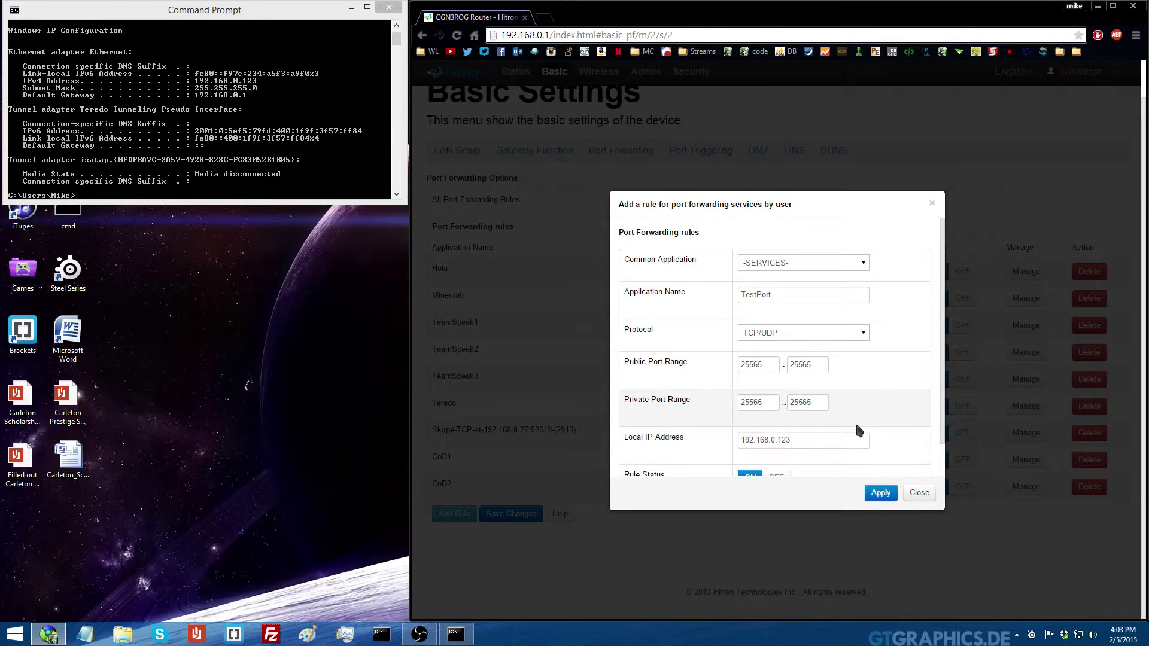
scroll(878, 424, "down", 1)
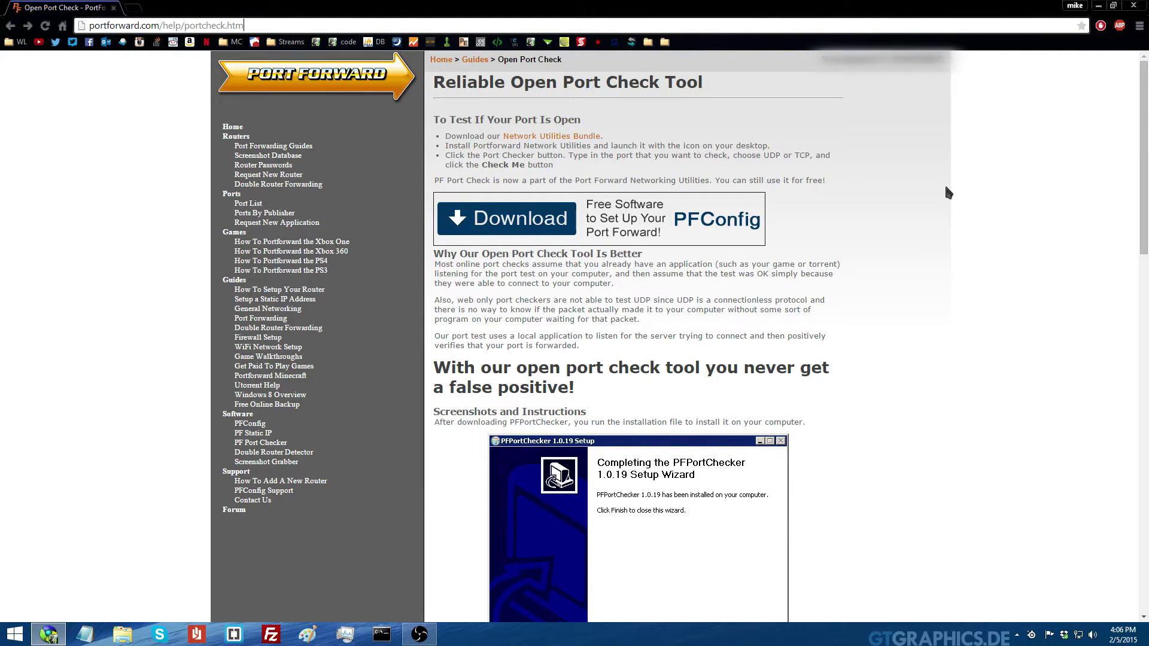
In PFPortChecker's trial Port Checker, check TCP port 25565 and confirm it is open
left_click_drag(160, 25, 88, 26)
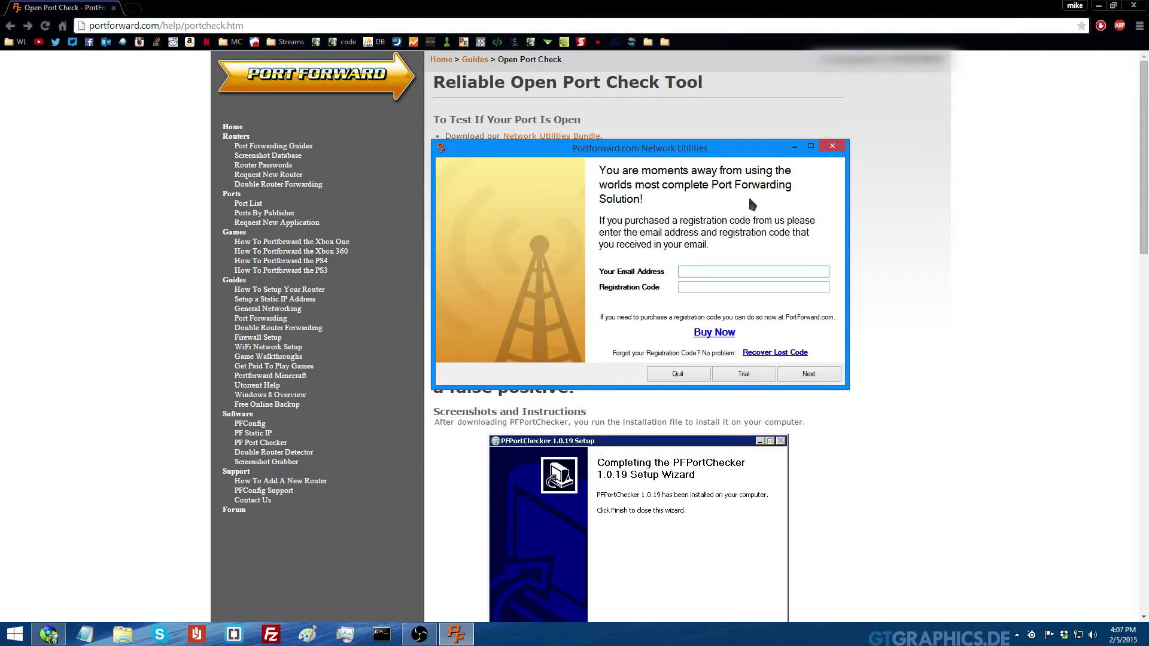
left_click(743, 374)
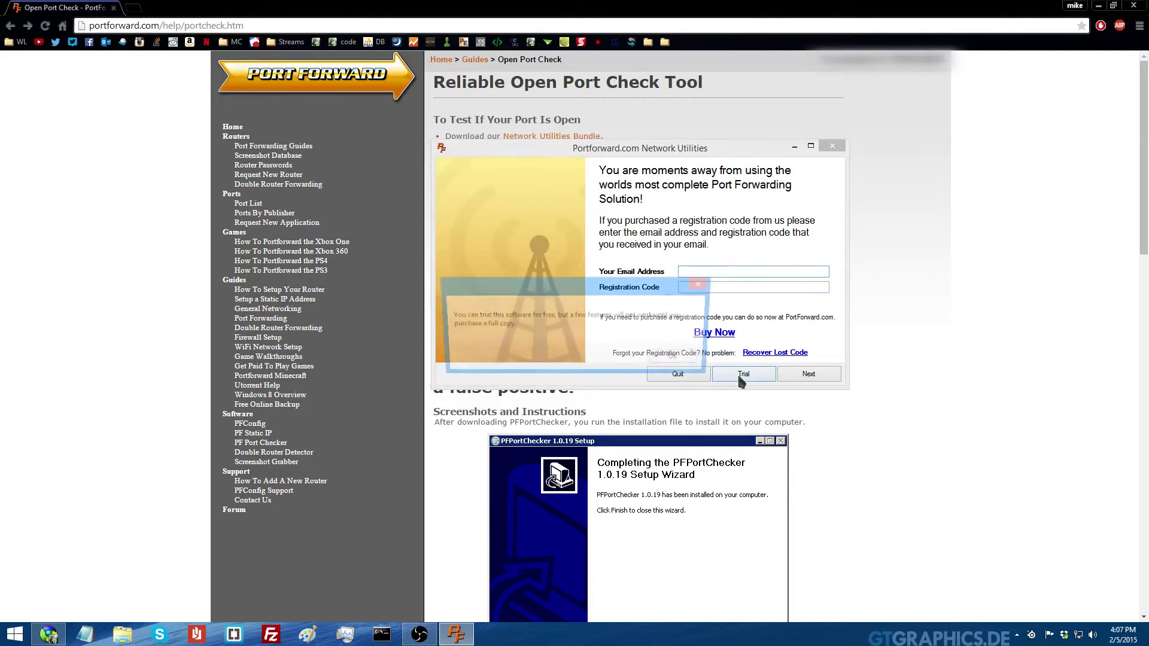
left_click(682, 362)
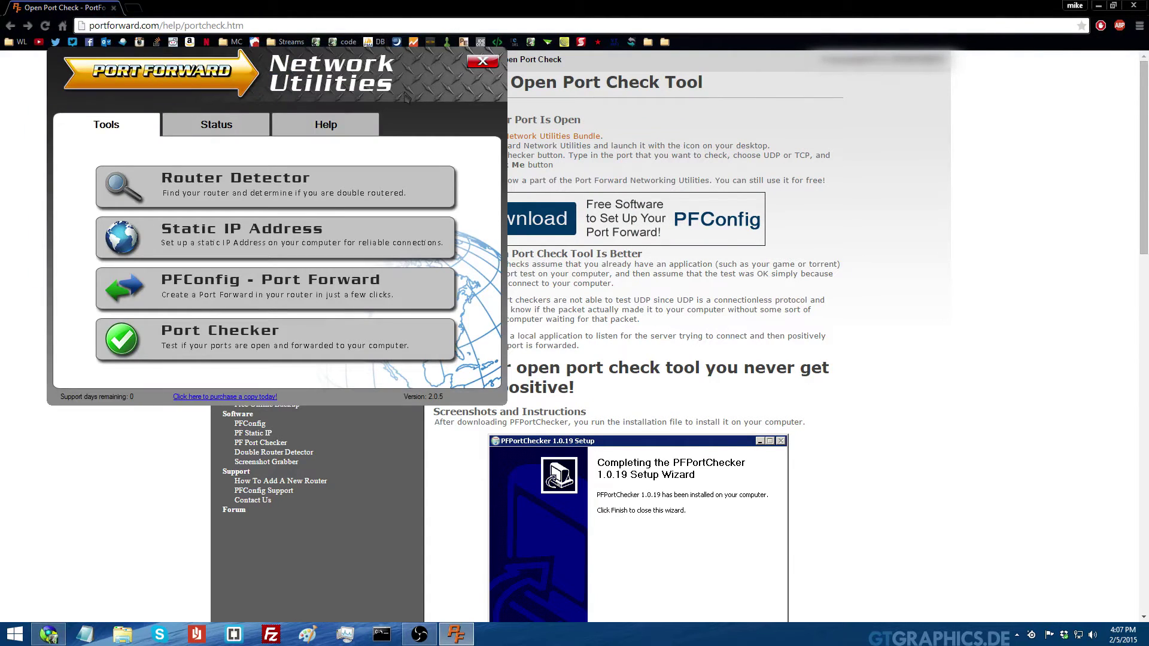
left_click(338, 342)
left_click_drag(249, 47, 226, 47)
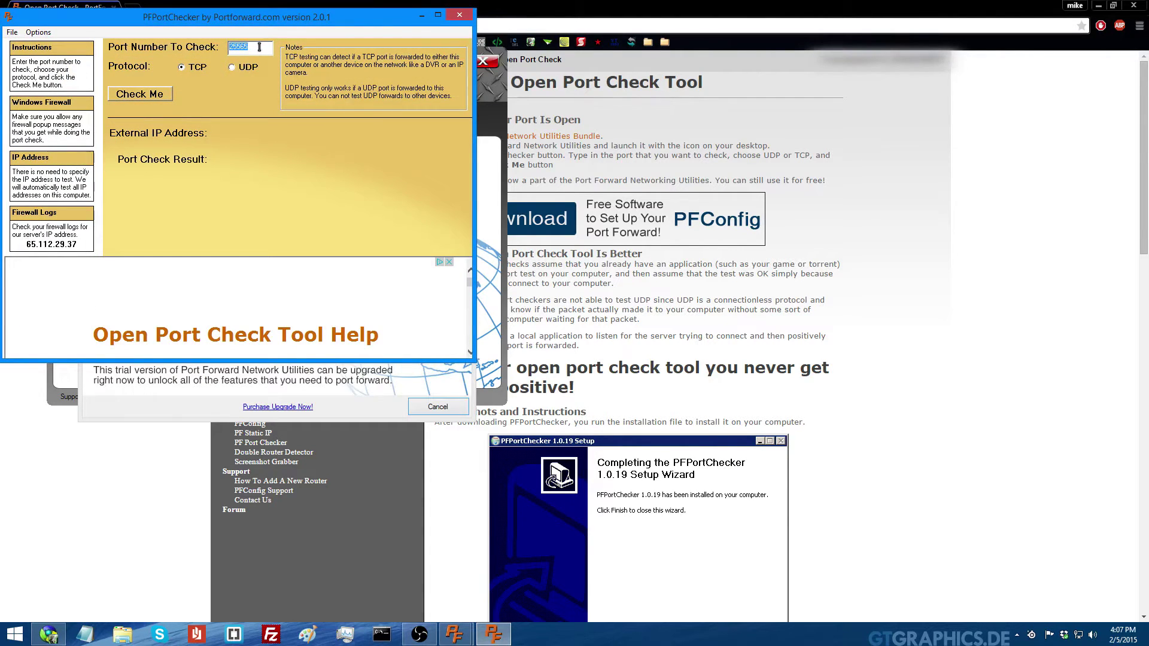
left_click(201, 67)
left_click(160, 99)
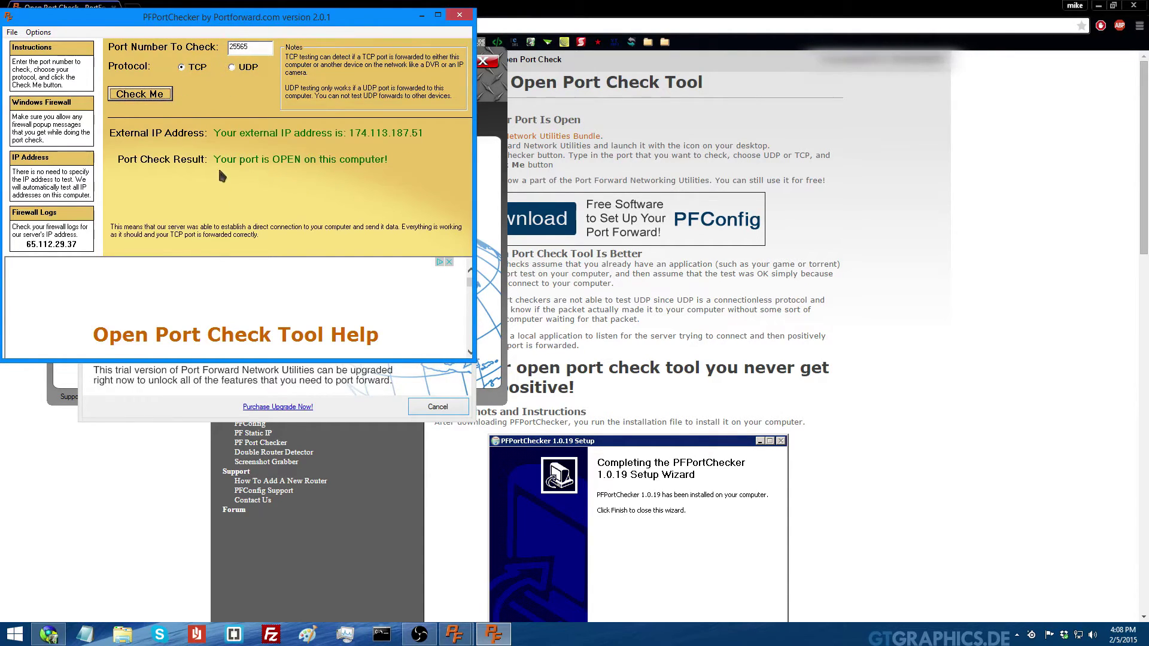
Change the port to 25566 and run the check again
left_click_drag(242, 45, 263, 50)
type("6")
left_click(164, 95)
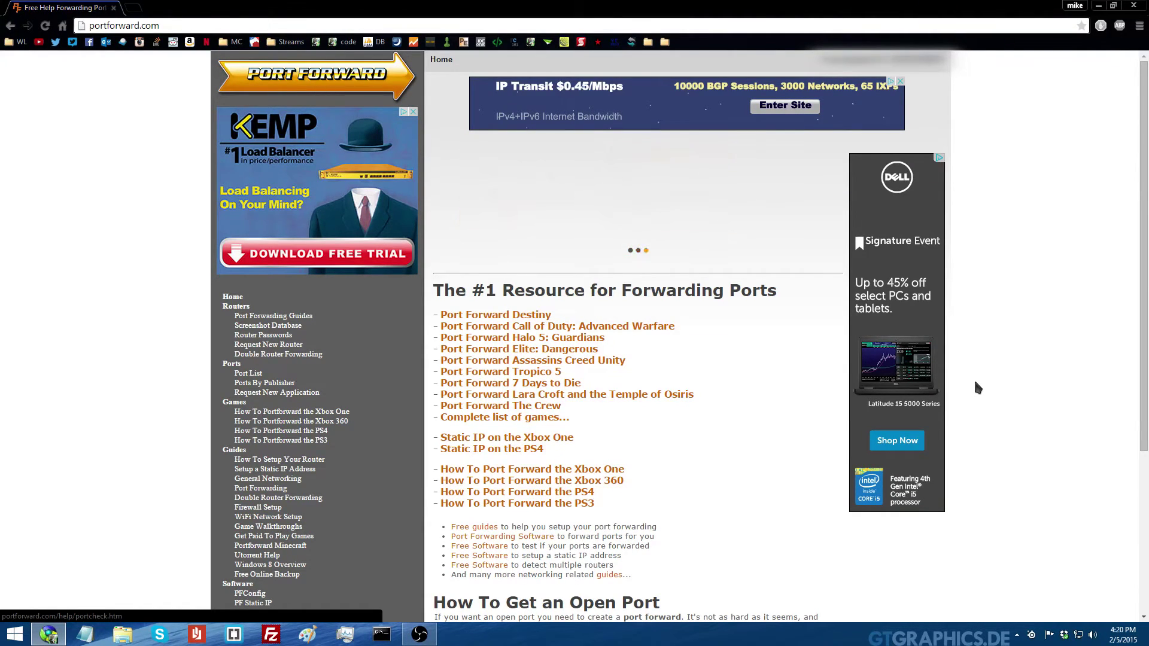
Browse portforward.com's Port List of applications
left_click(252, 374)
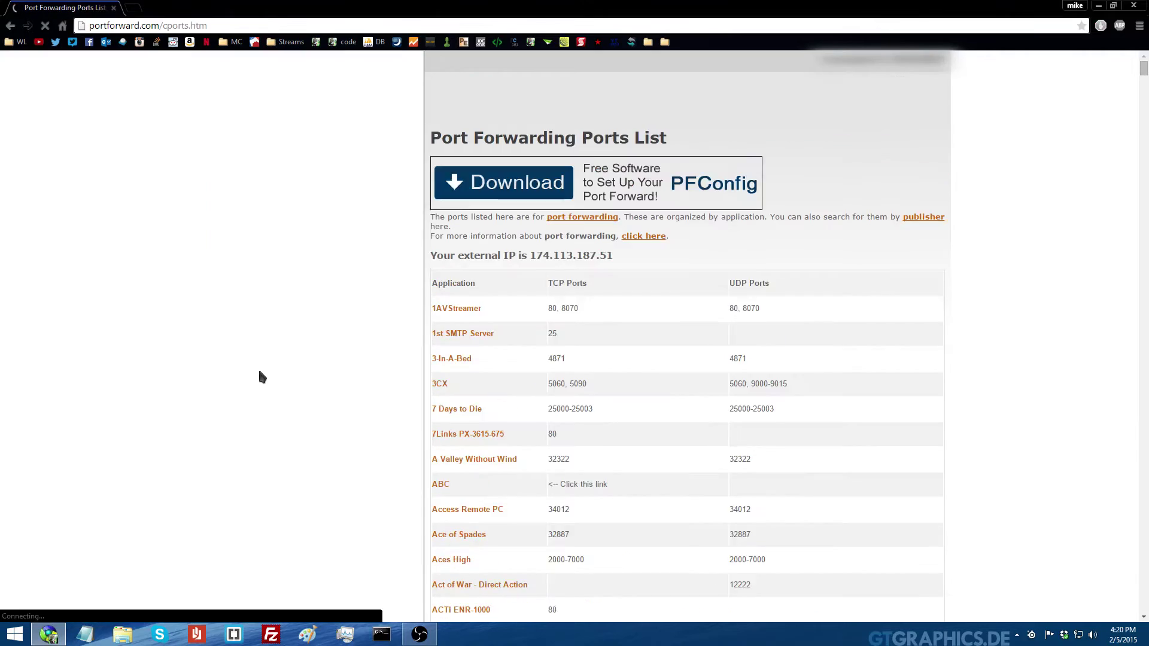
scroll(558, 382, "down", 20)
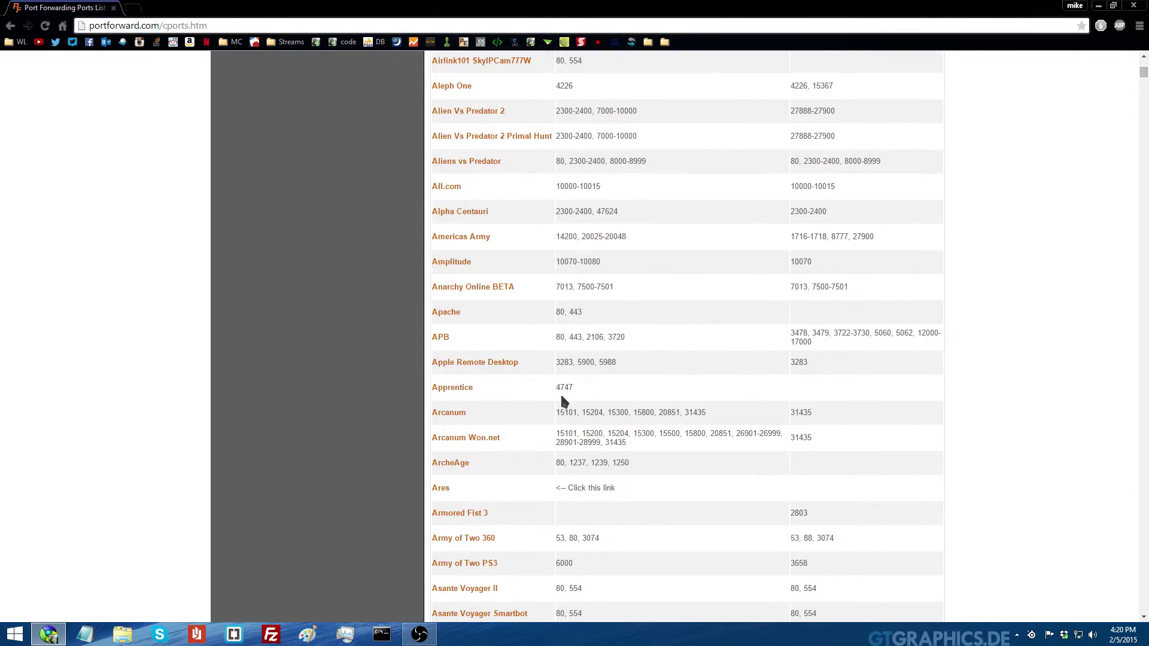
scroll(561, 409, "down", 20)
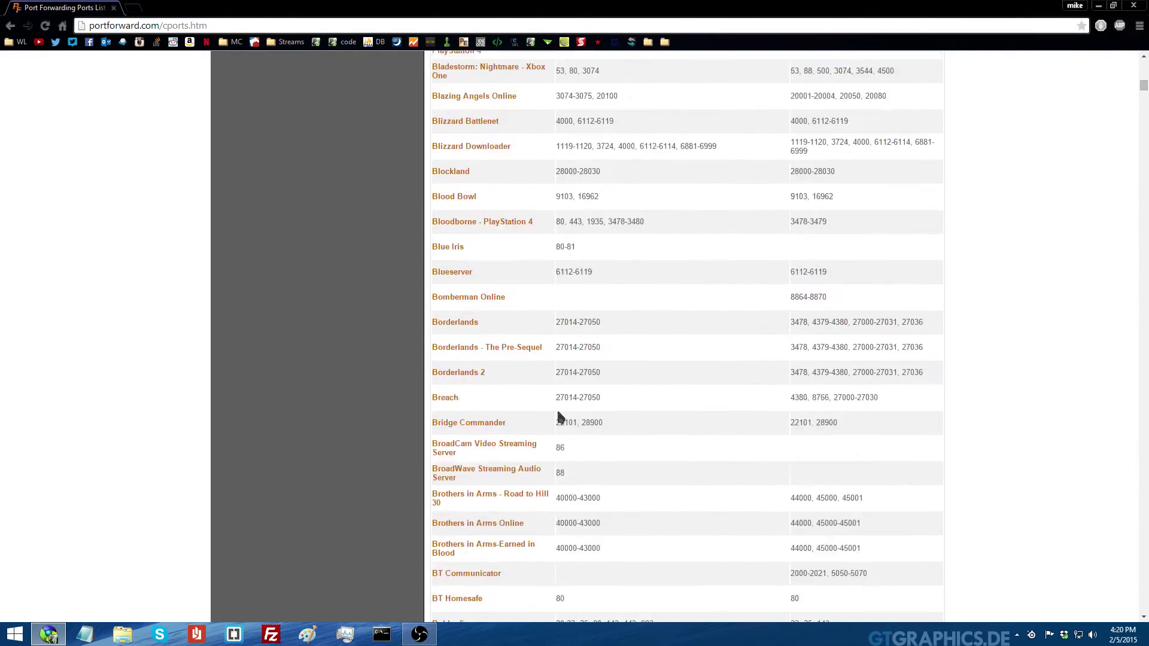
scroll(559, 413, "down", 5)
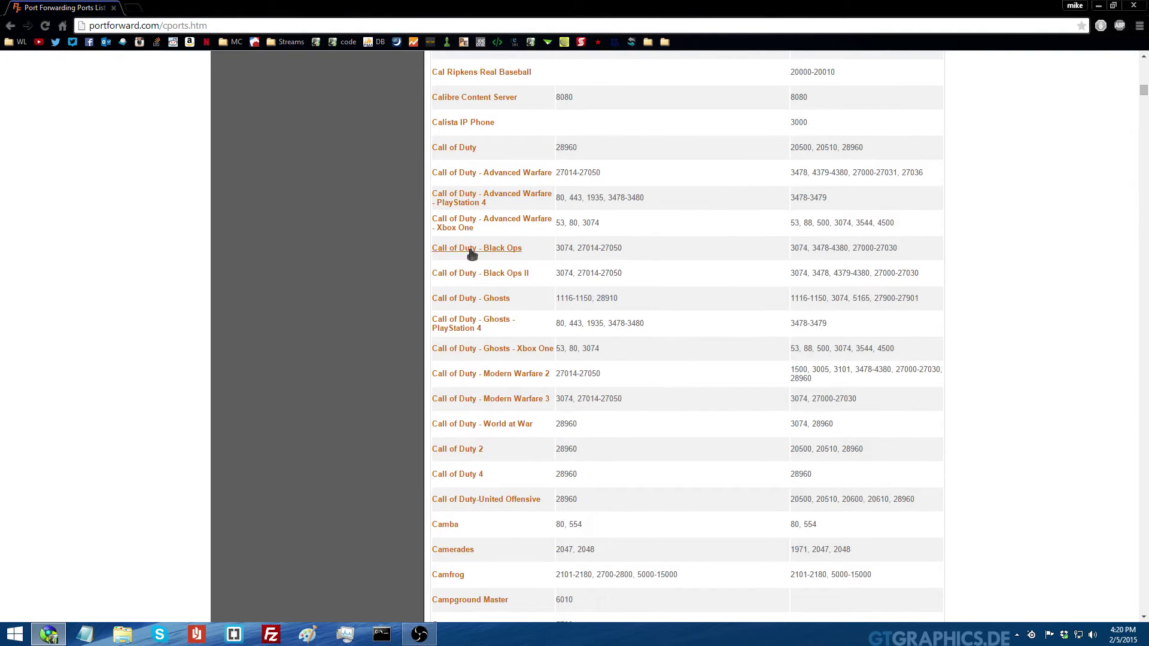
scroll(565, 252, "up", 2)
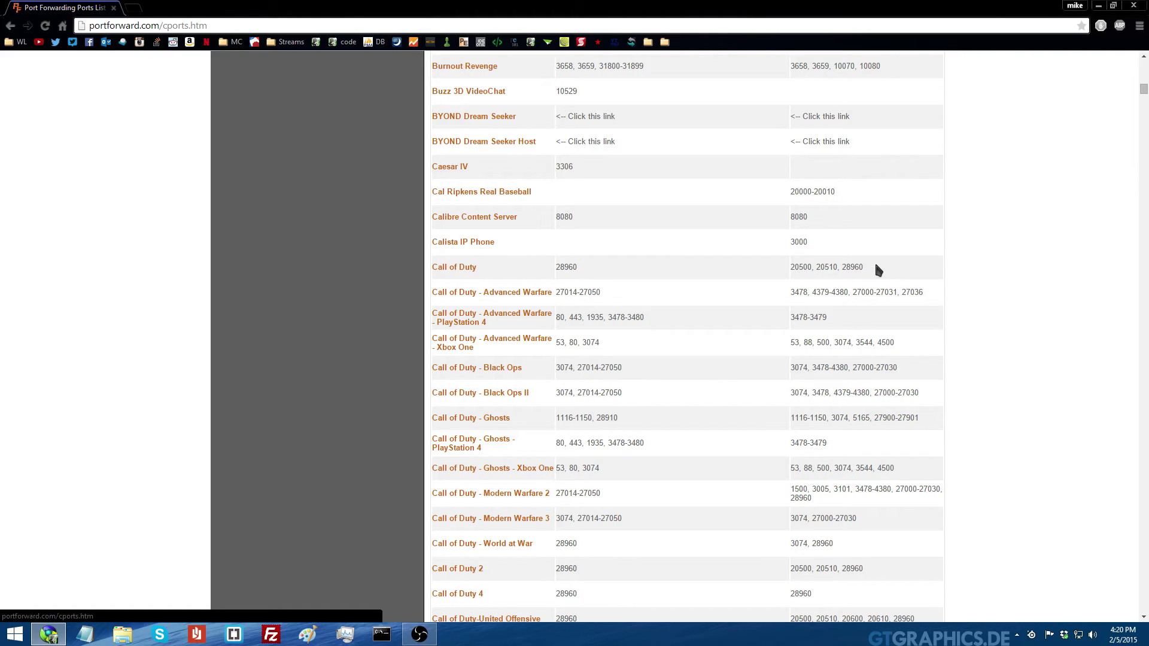
key("Home")
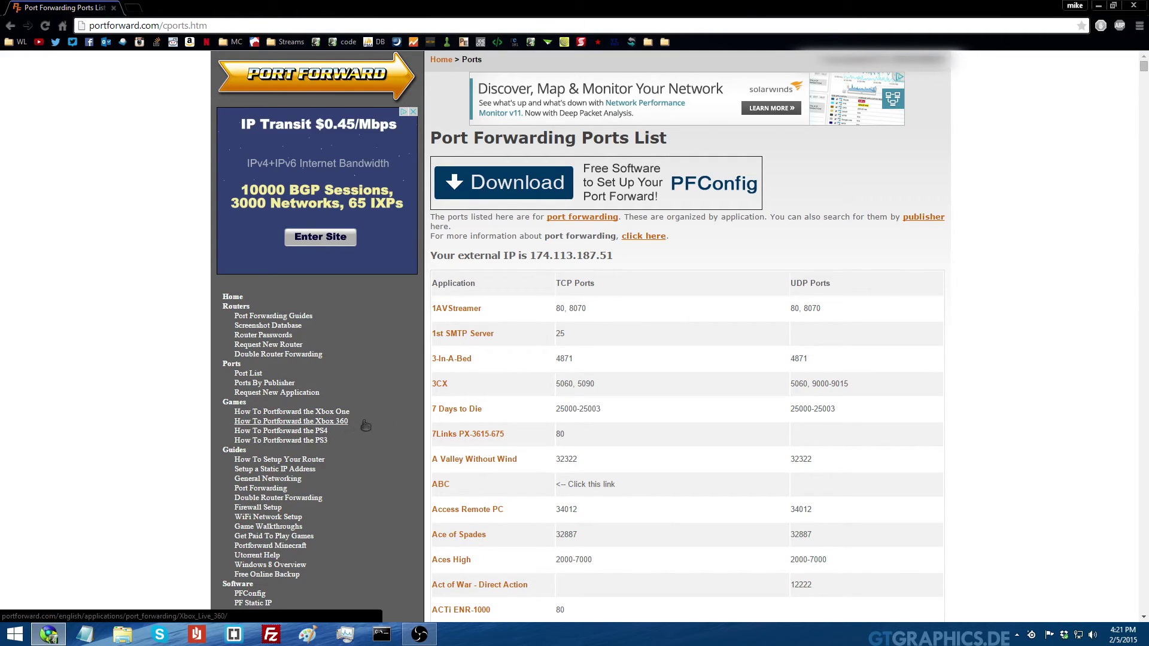
Open the Xbox 360 guide for Cisco Linksys-E1000, listing ports 80, 88, 1863 and 3074
left_click(345, 422)
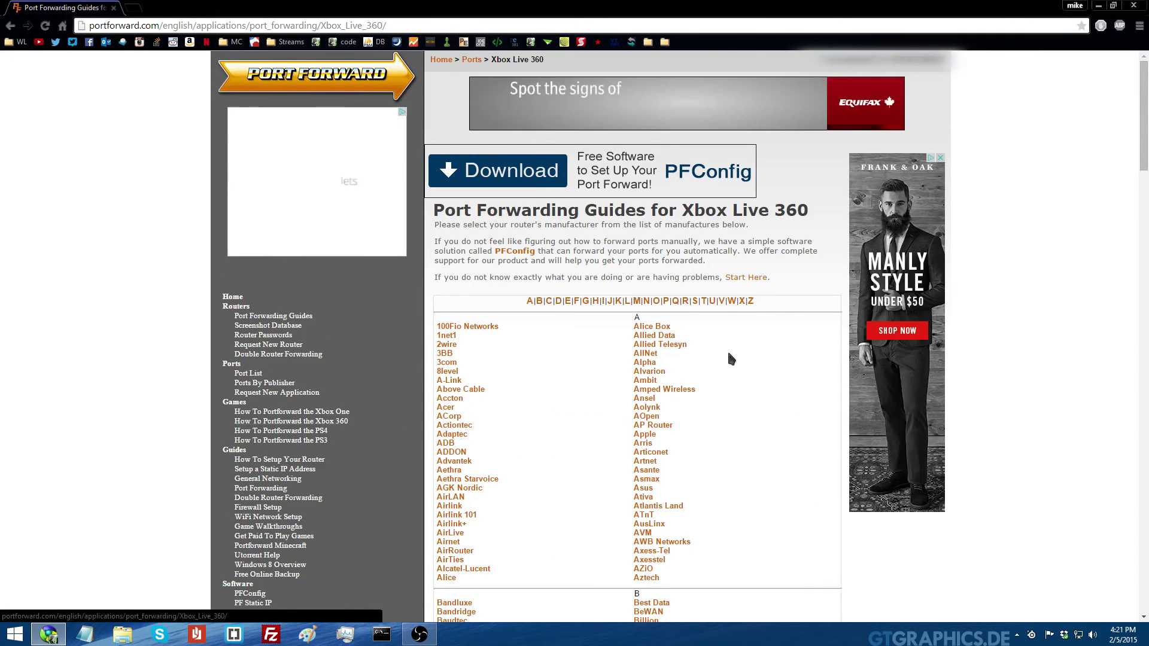
scroll(726, 349, "down", 8)
left_click(458, 347)
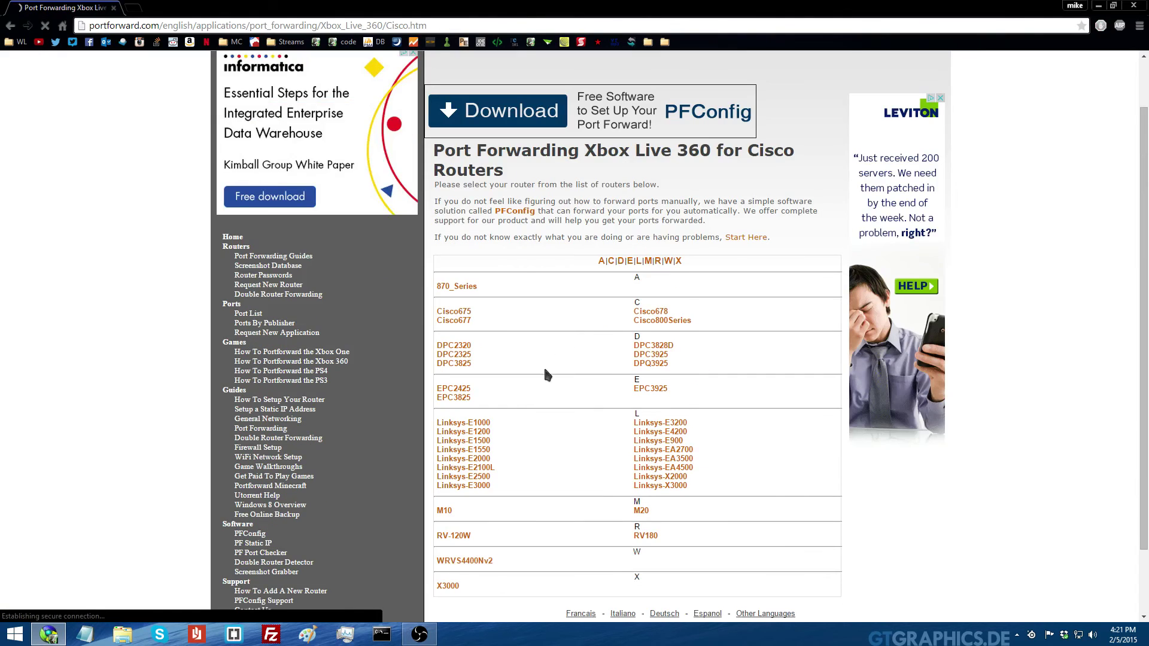
left_click(463, 423)
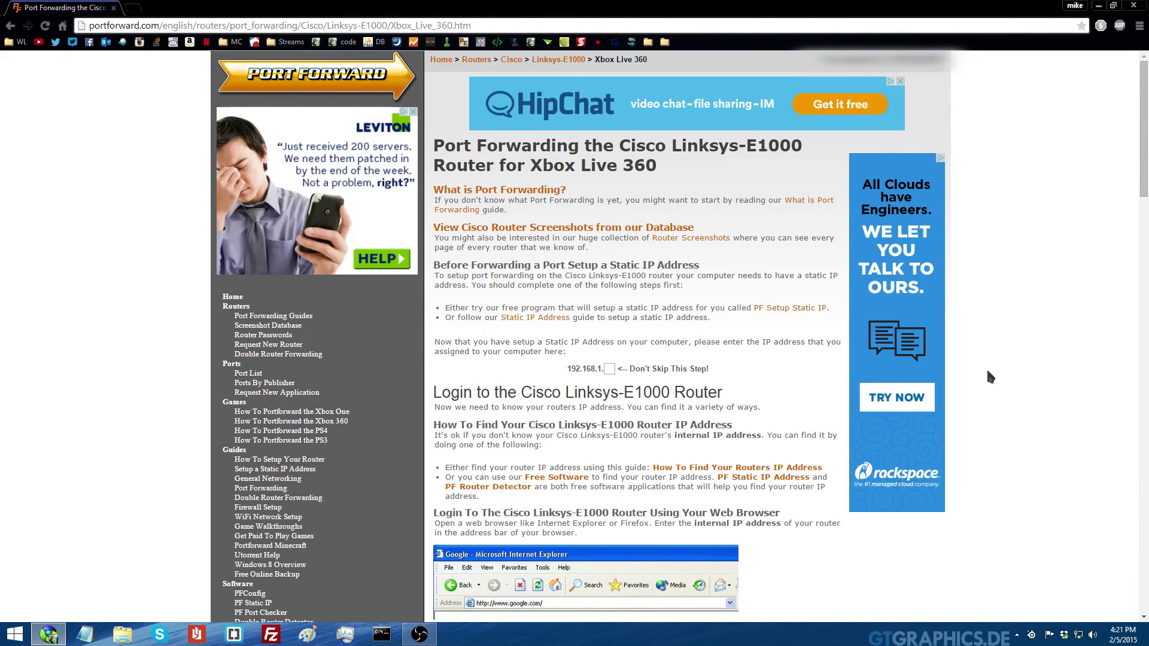
scroll(989, 377, "down", 20)
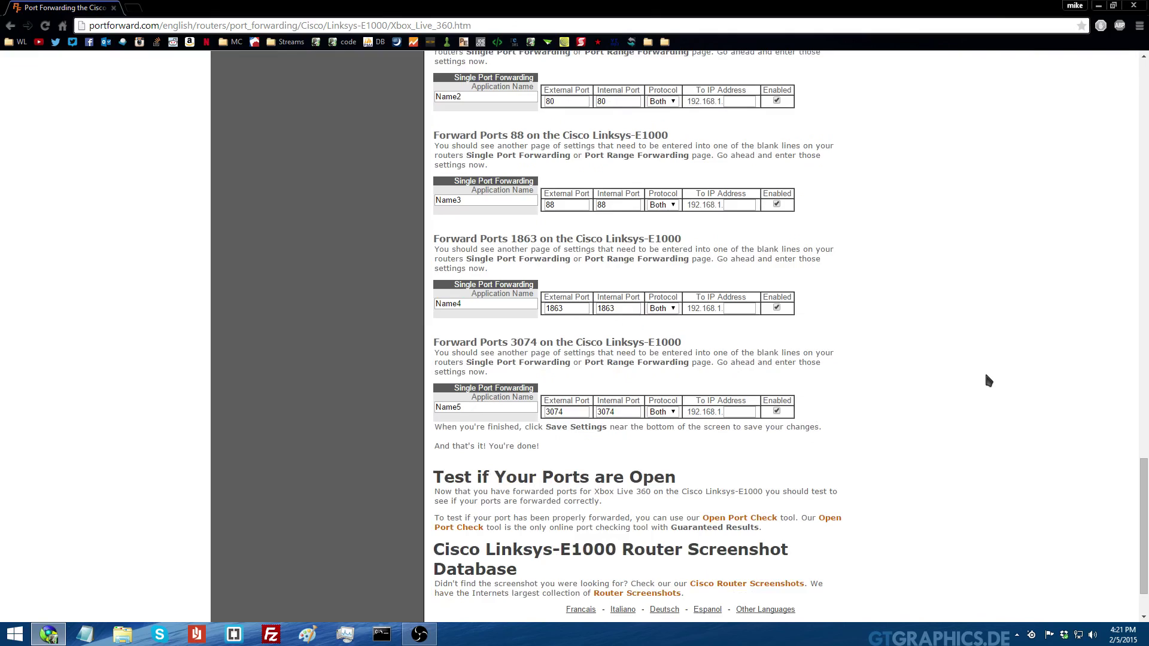
scroll(988, 380, "up", 2)
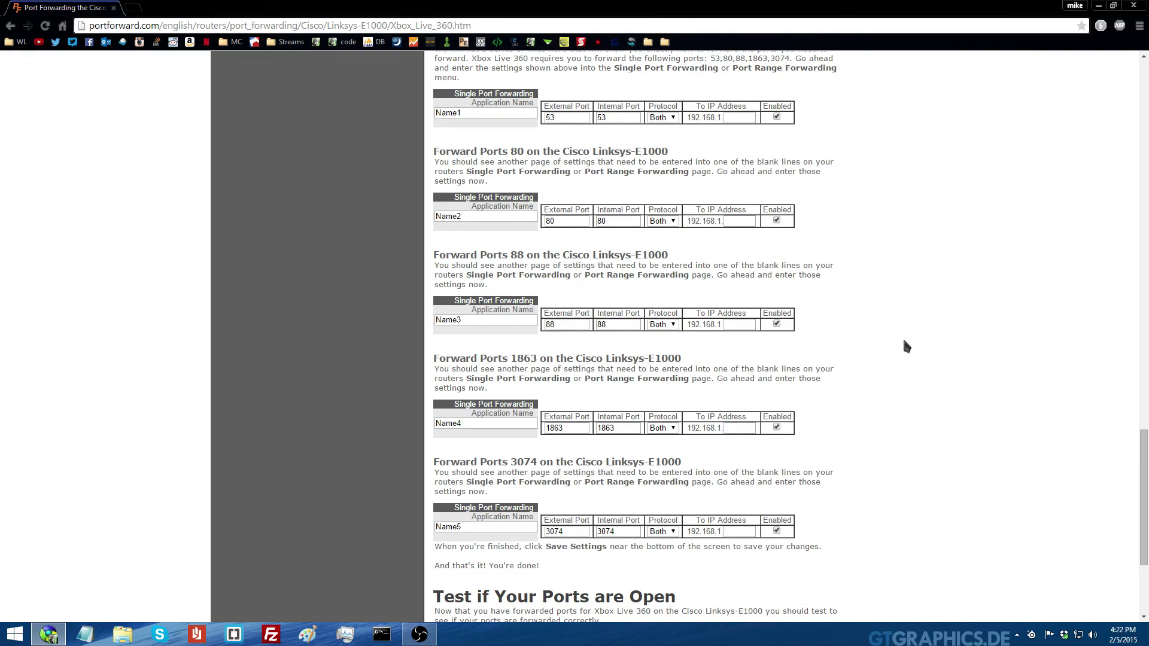